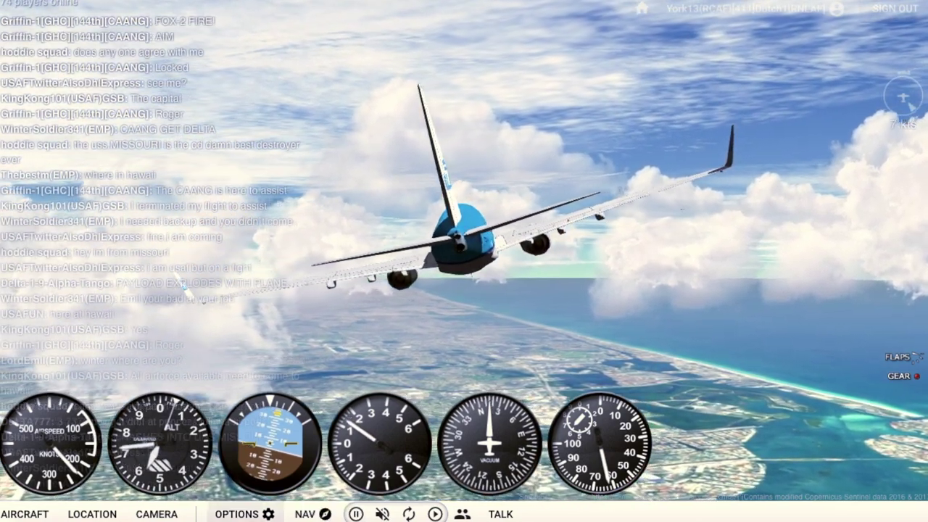
Show the navigation map, pan from Fort Lauderdale back to Miami International, and dismiss its popup.
click(305, 513)
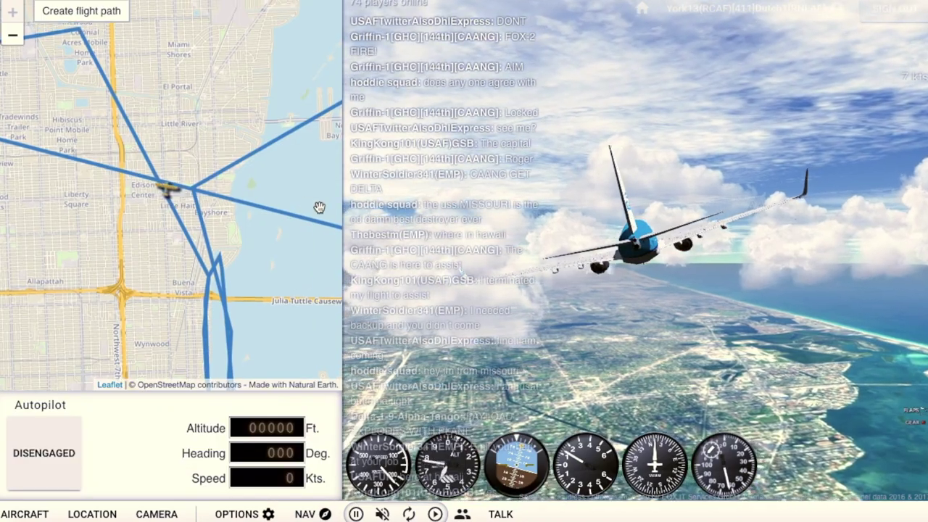
scroll(214, 221, down, 2)
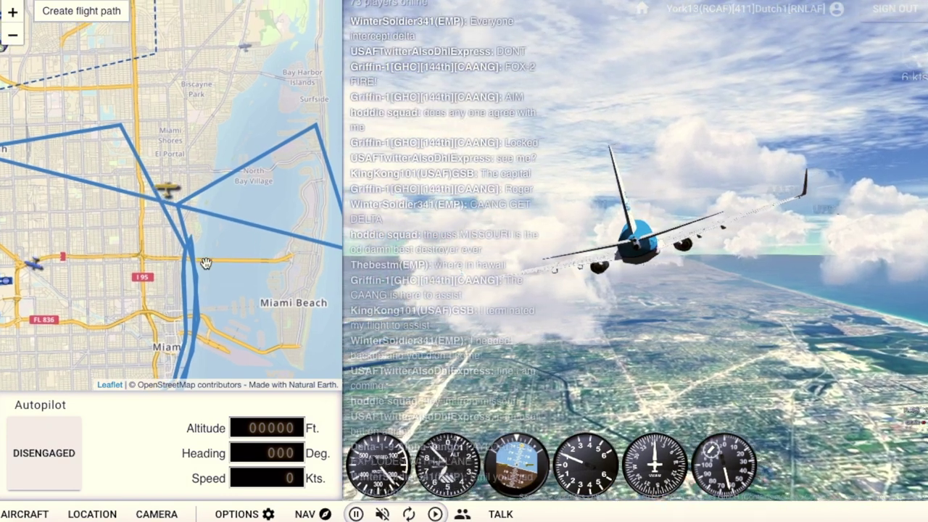
click(317, 506)
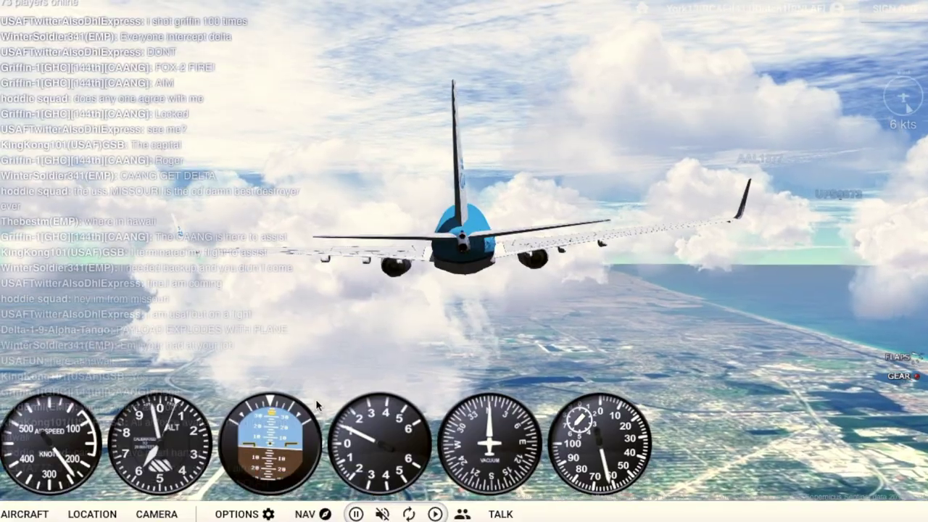
click(321, 509)
scroll(184, 183, down, 1)
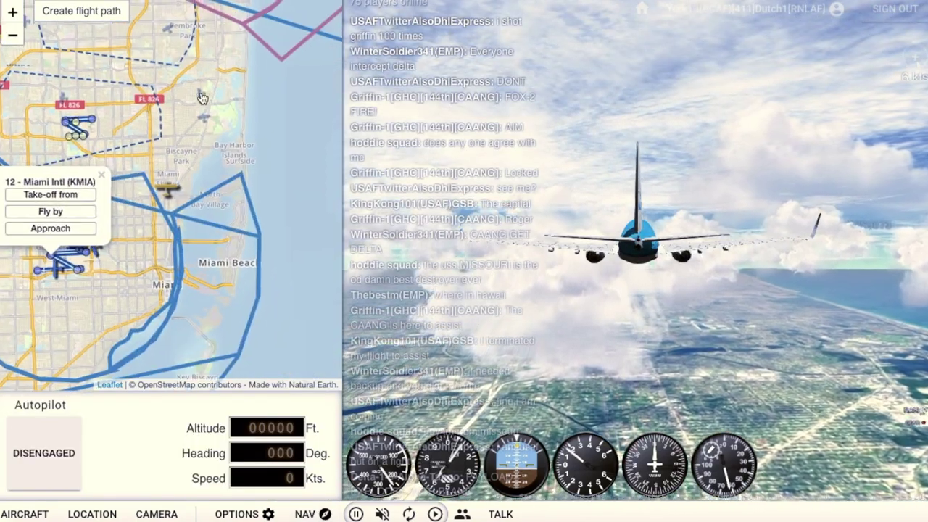
drag(191, 126, 261, 304)
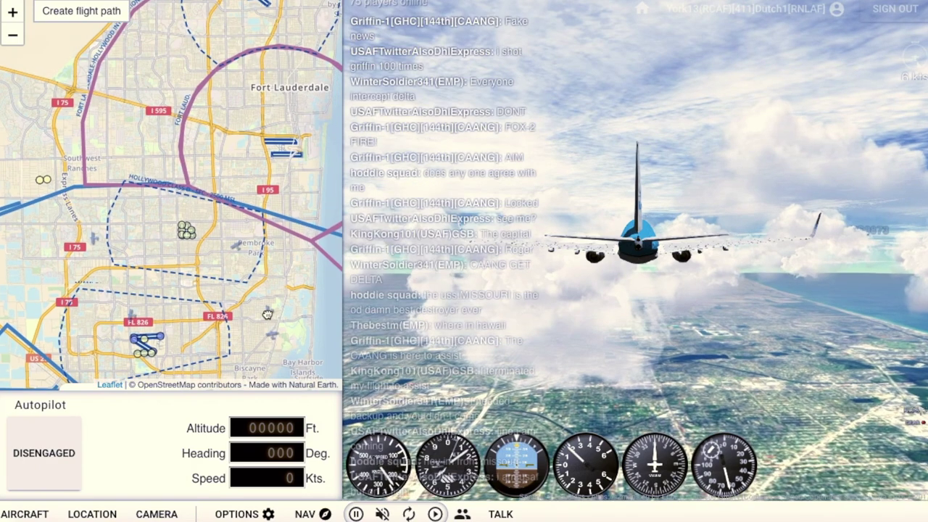
drag(261, 303, 268, 182)
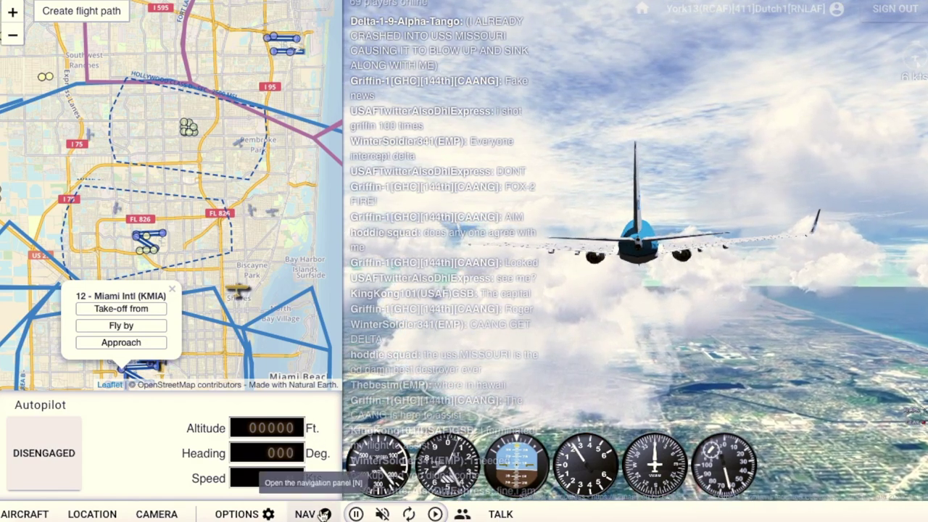
click(172, 291)
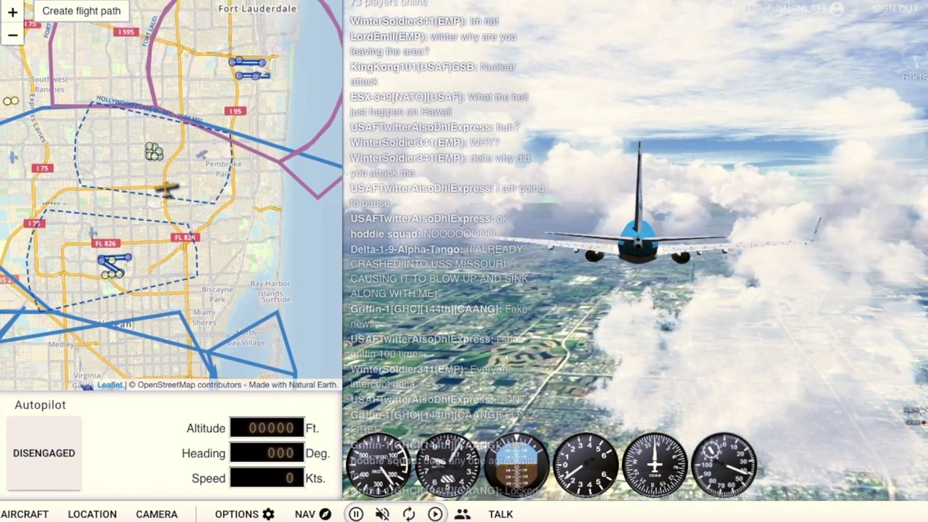
click(157, 514)
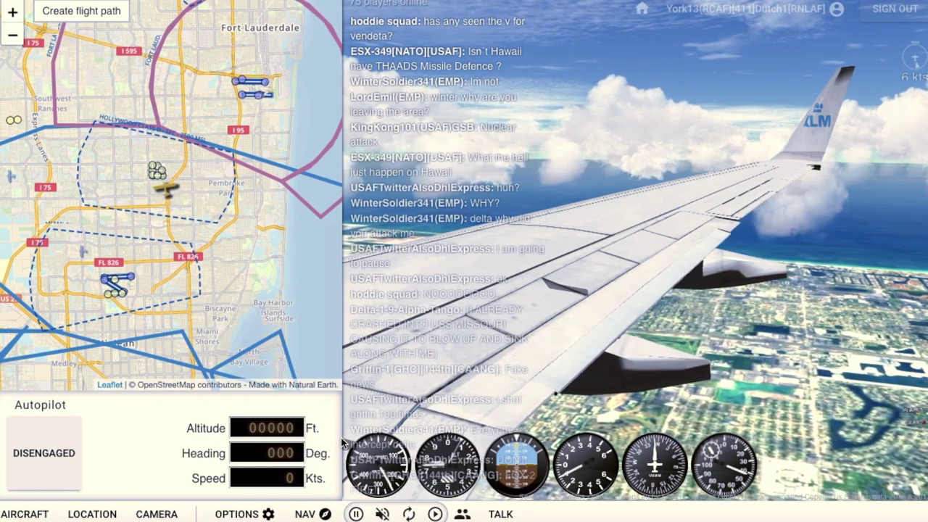
click(294, 487)
text(0)
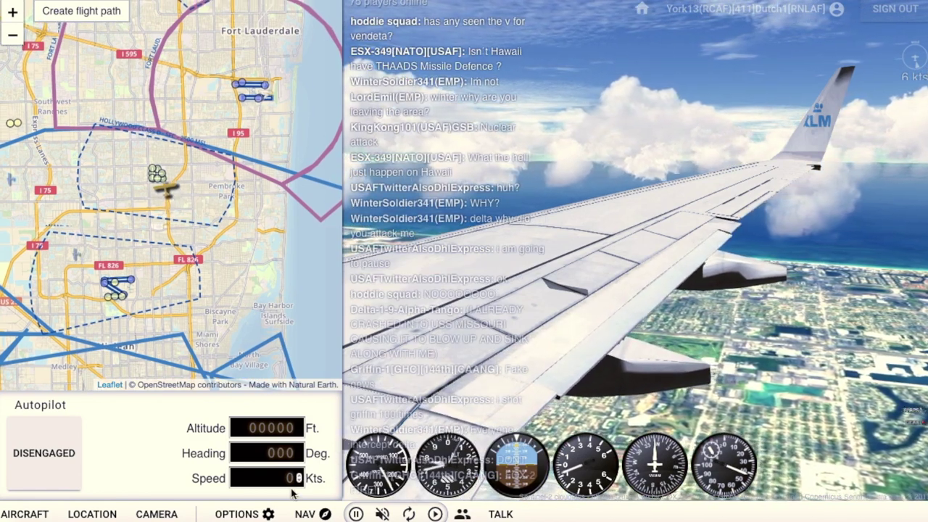
key(Return)
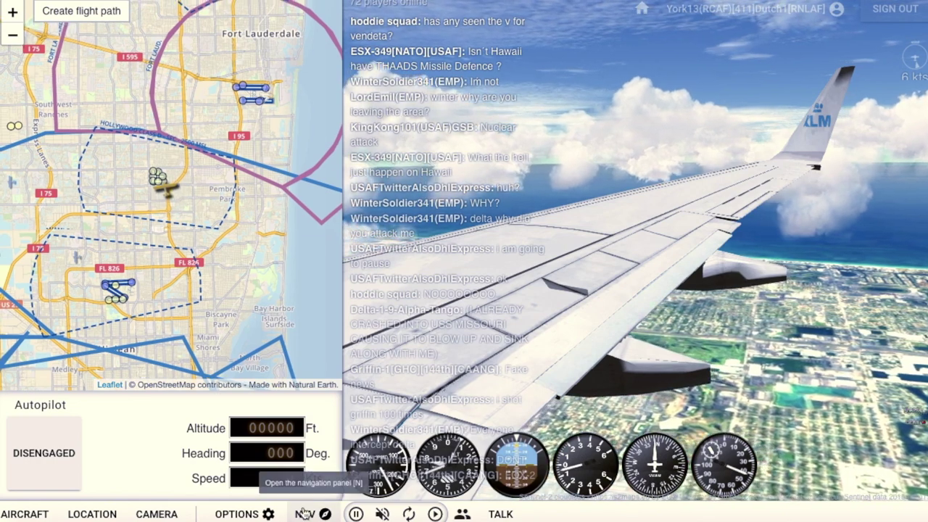
click(305, 514)
click(312, 513)
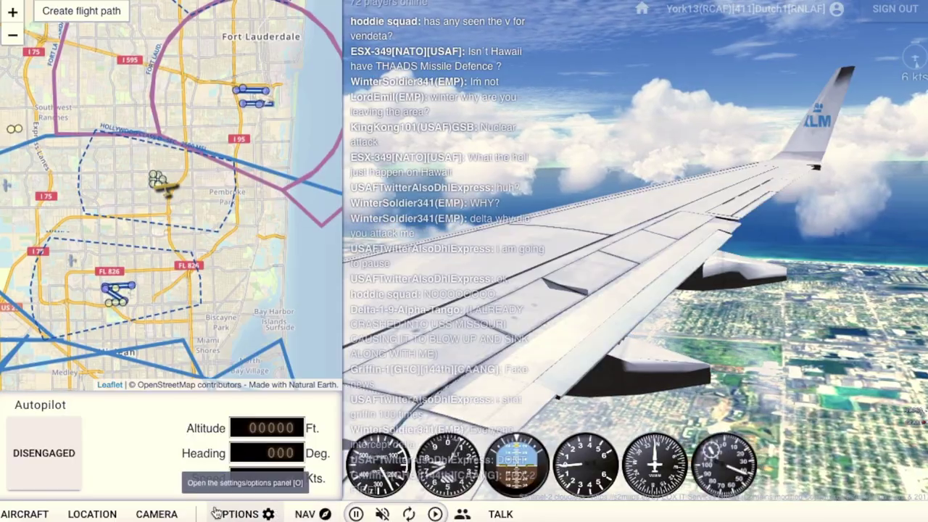
click(155, 513)
click(178, 337)
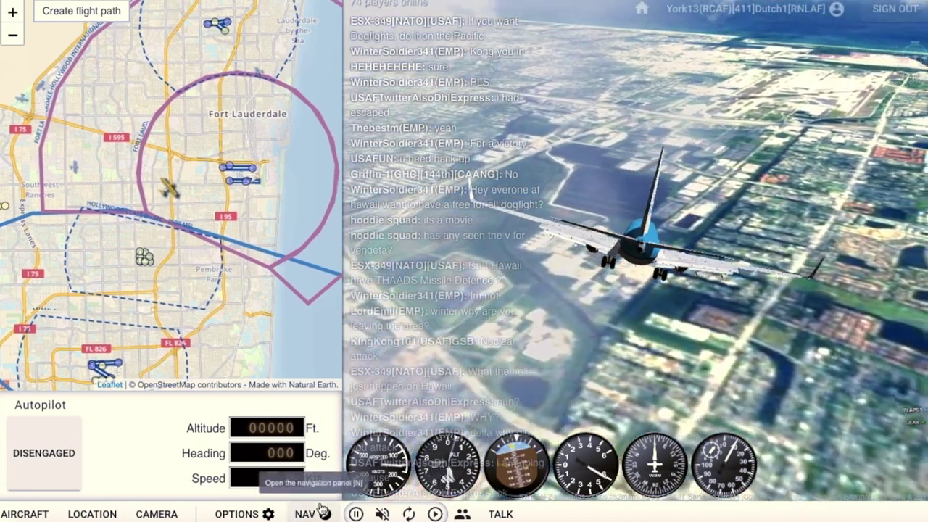
Close the navigation map on the gear-down descent so the view fills the screen.
click(325, 514)
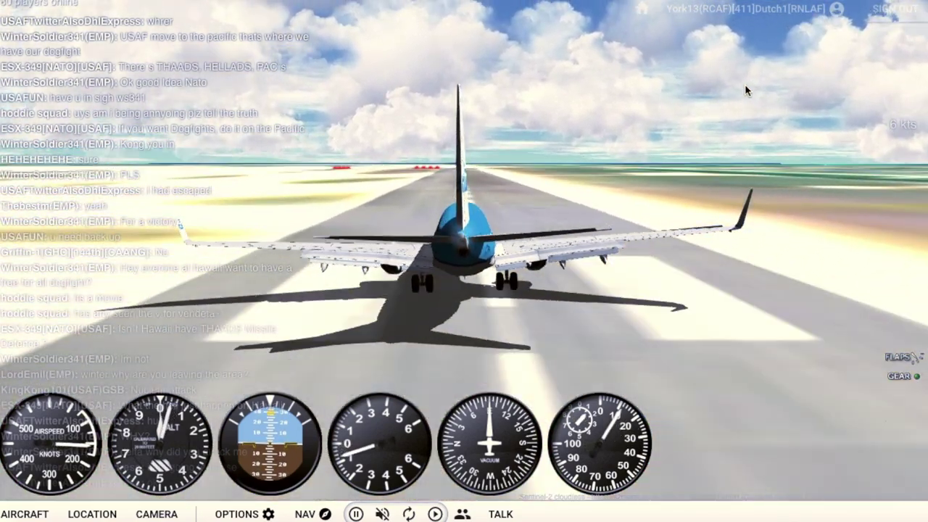
Deploy the wing spoilers right after touchdown with the slash key.
key(slash)
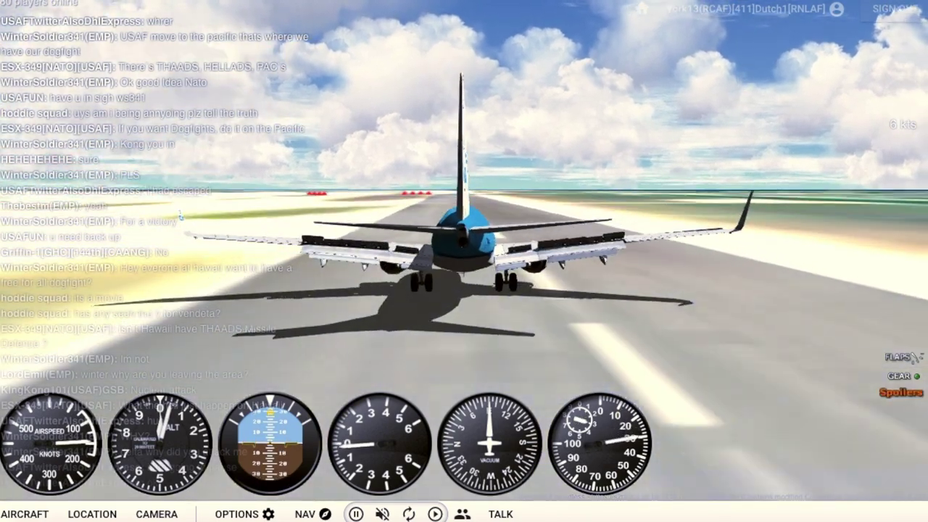
Apply the wheel brakes repeatedly while rolling down the runway.
key(b)
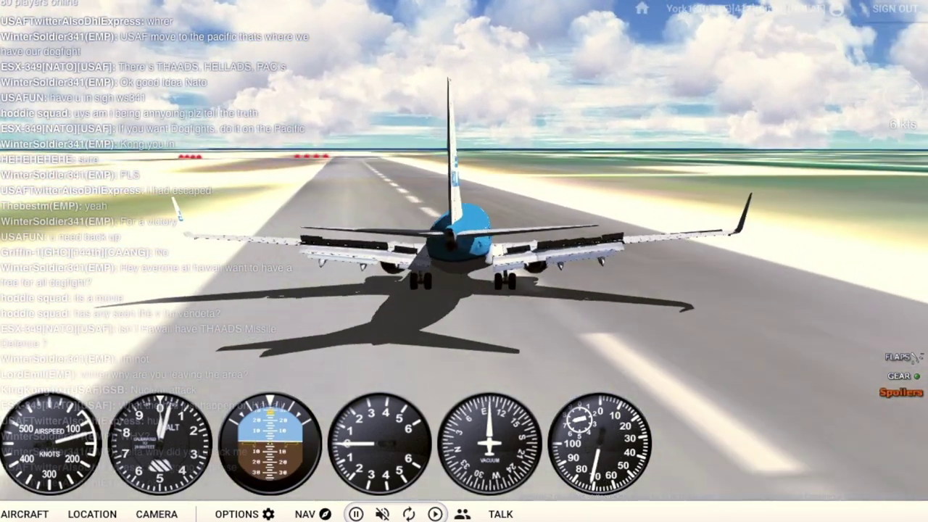
key(b)
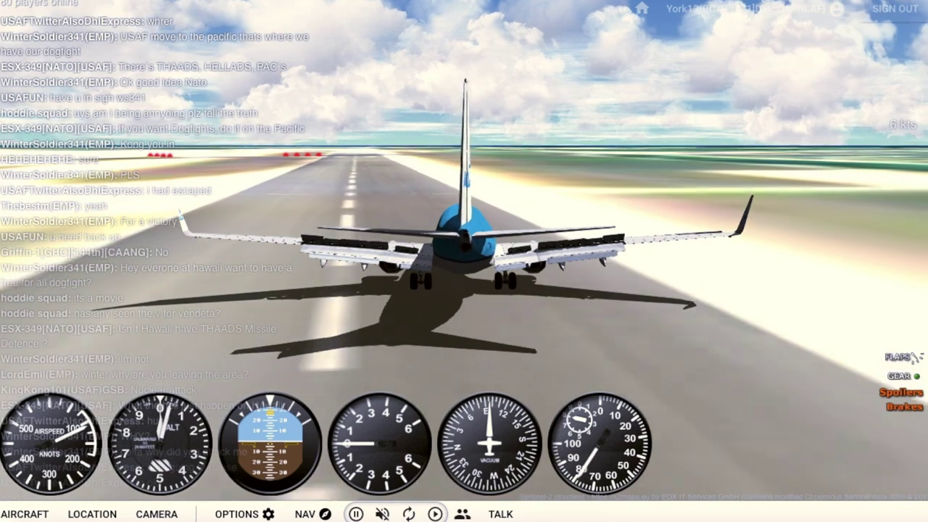
key(b)
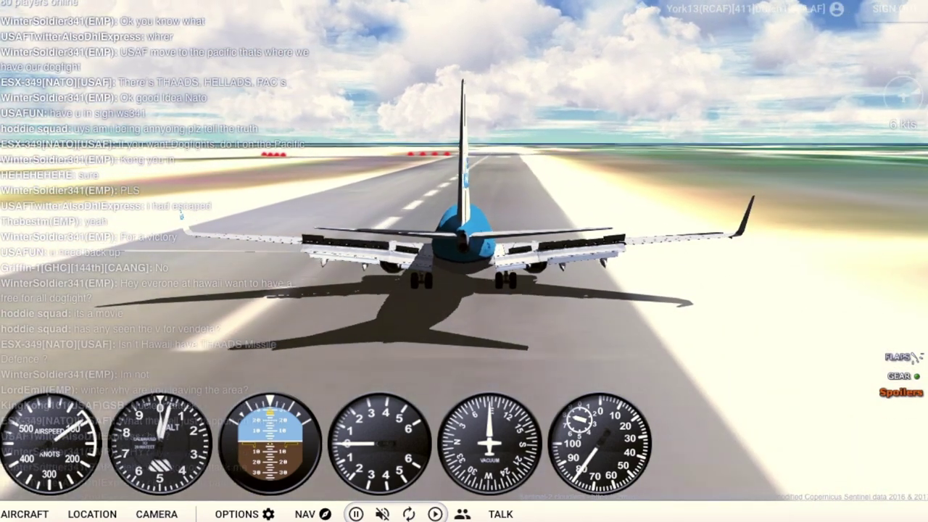
key(b)
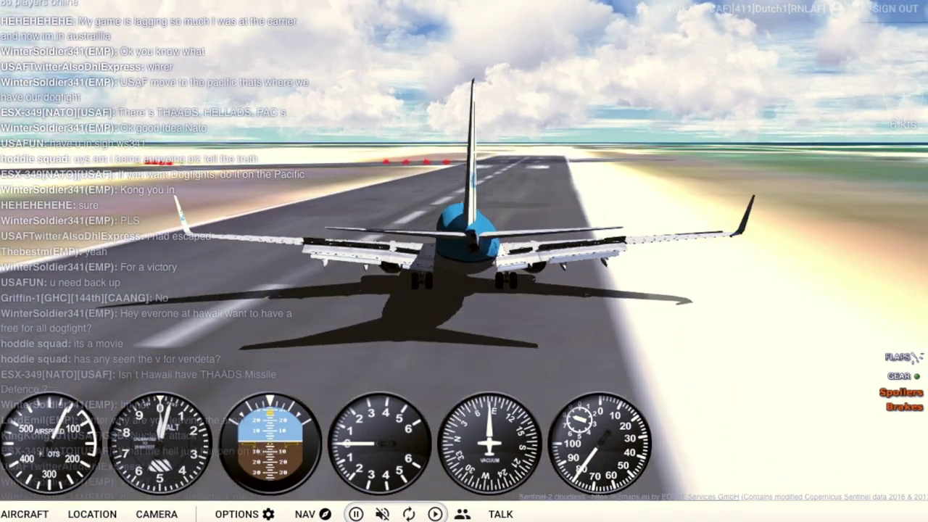
Retract spoilers and flaps, then steer right, left, right back to the runway centreline.
key(b)
key(slash)
key(bracketleft)
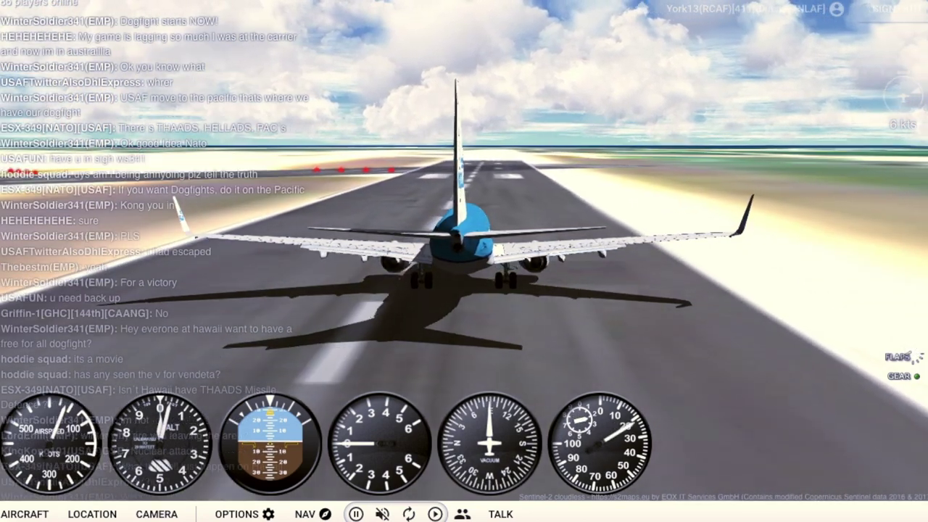
key(Right)
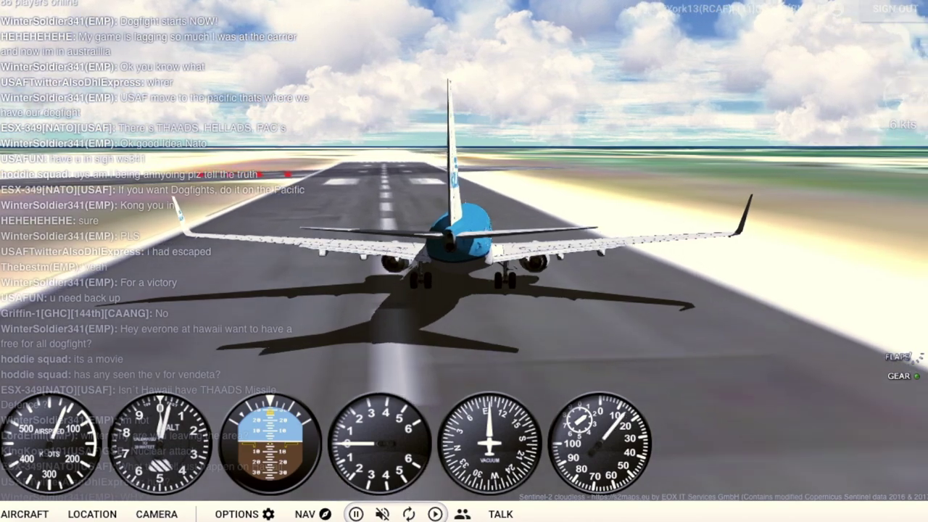
key(Left)
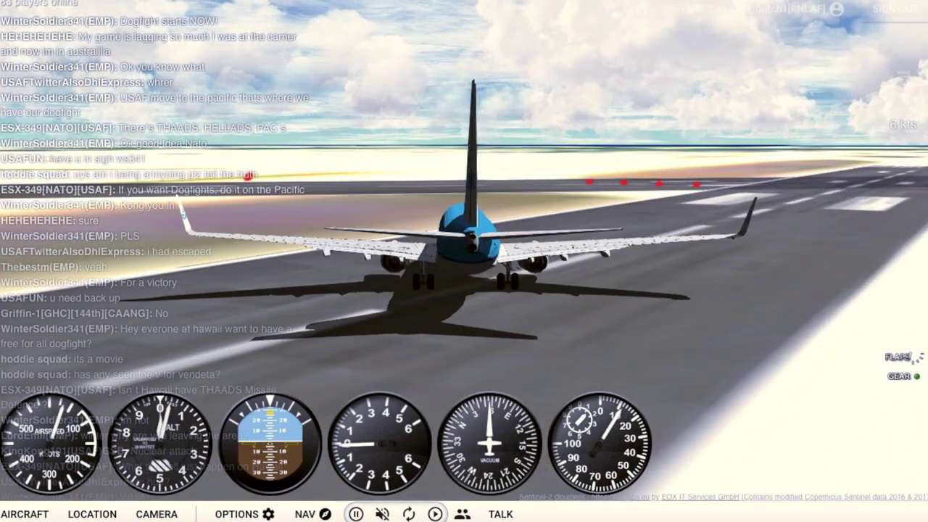
key(Right)
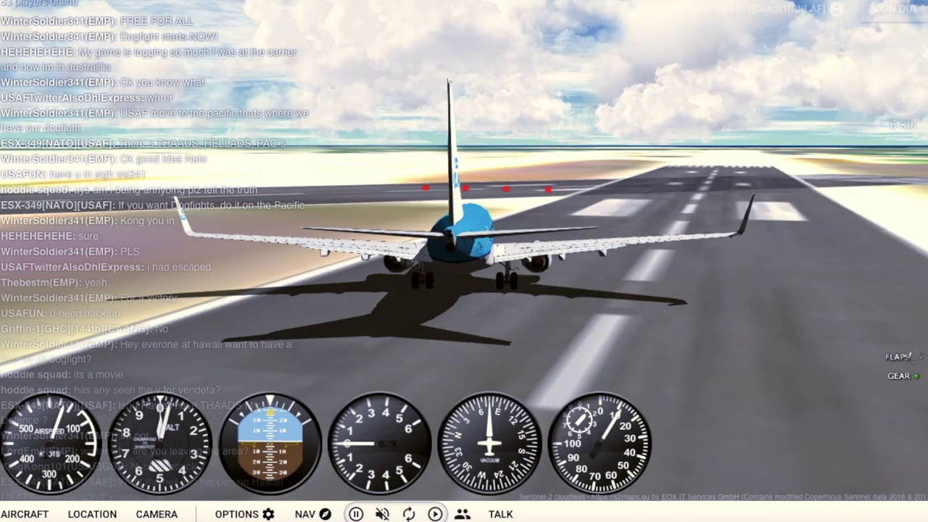